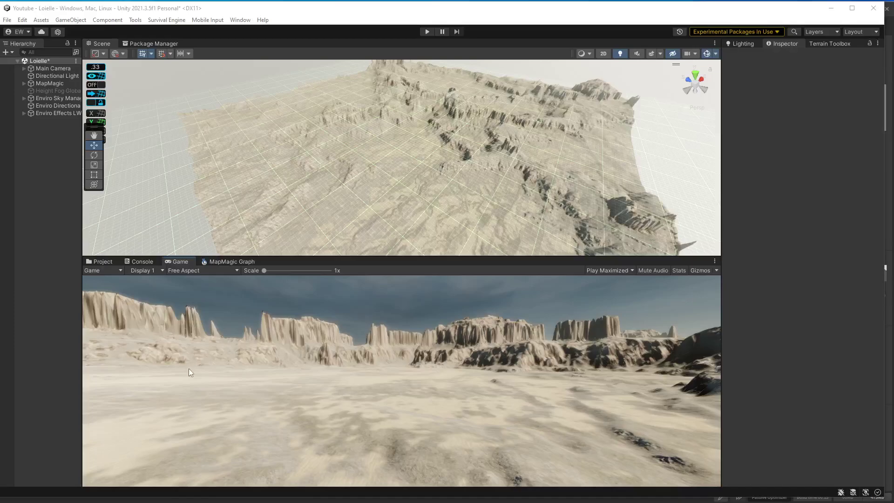
Orbit the Scene view around the finished desert cliff terrain.
left_click_drag(424, 151, 321, 167, "alt")
Bring Gaea's loielle.tor project forward and check its 1k preview resolution options.
key("alt+Tab")
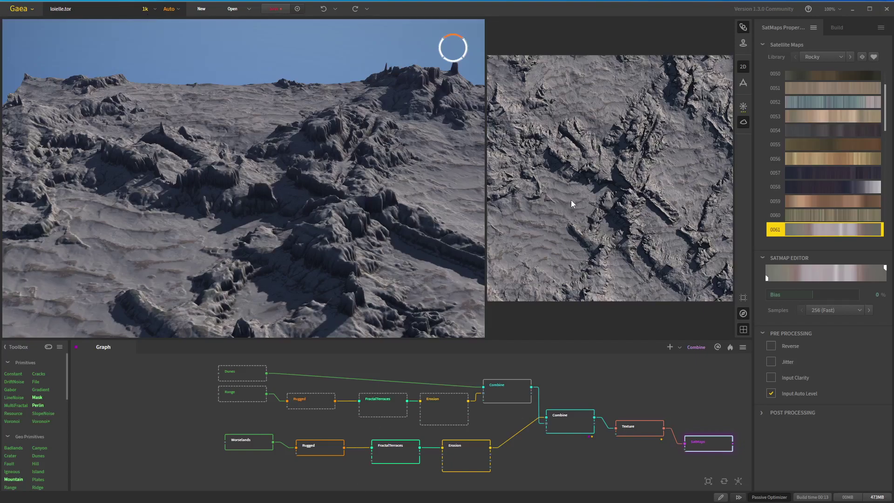
left_click(156, 9)
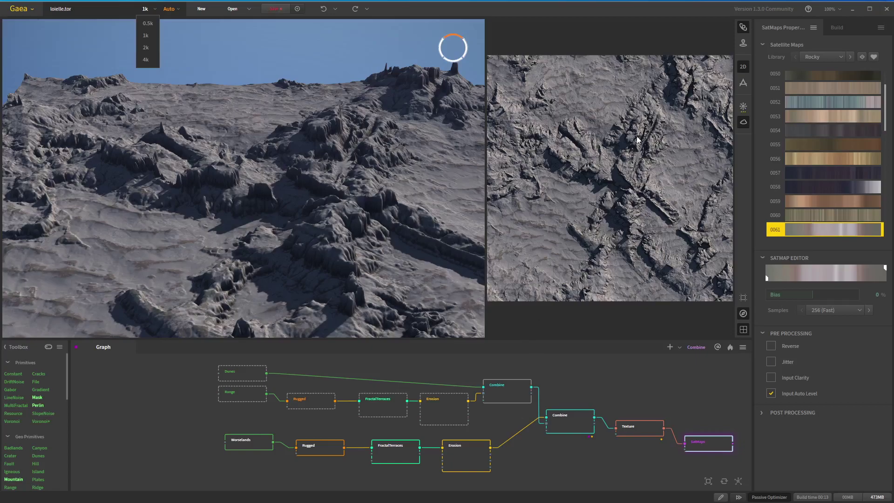
In Gaea's build settings, keep 1024 resolution for the raw Combine and Texture outputs.
left_click(579, 320)
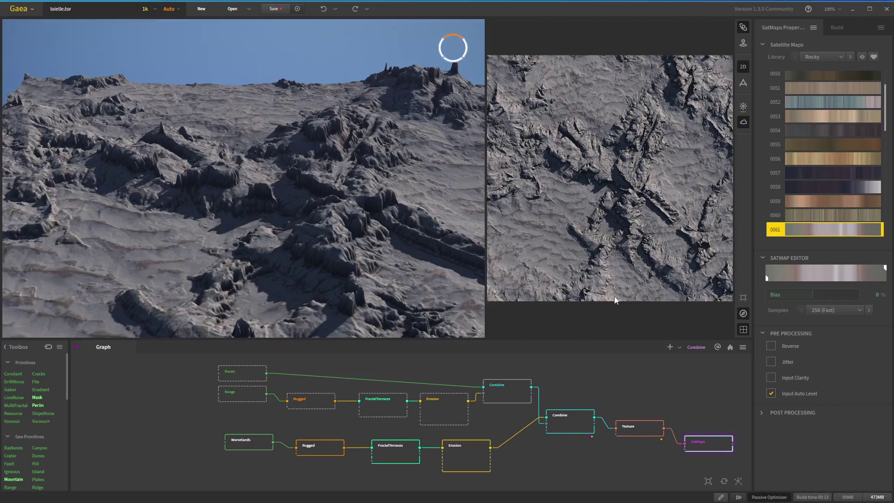
left_click(835, 29)
left_click(853, 146)
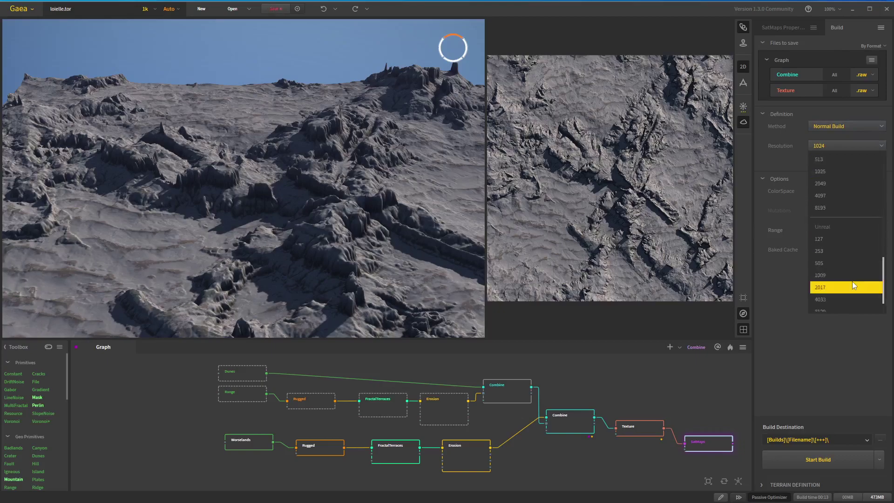
scroll(852, 281, "up", 2)
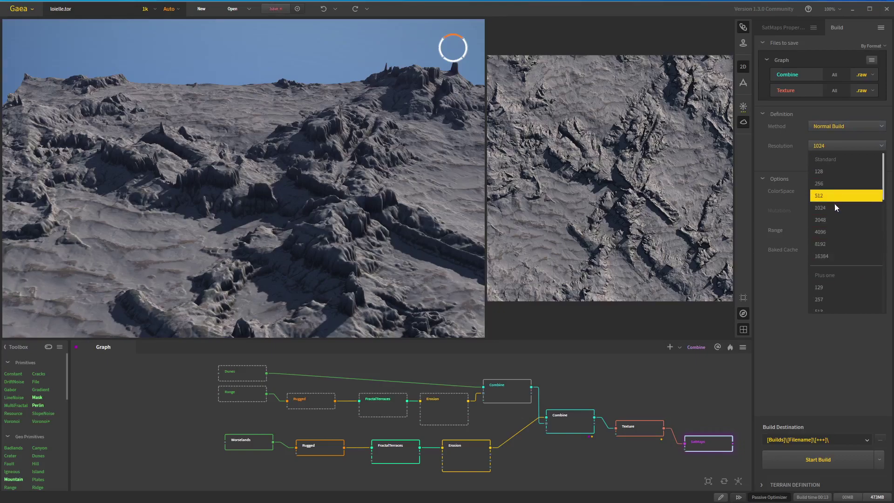
left_click(627, 297)
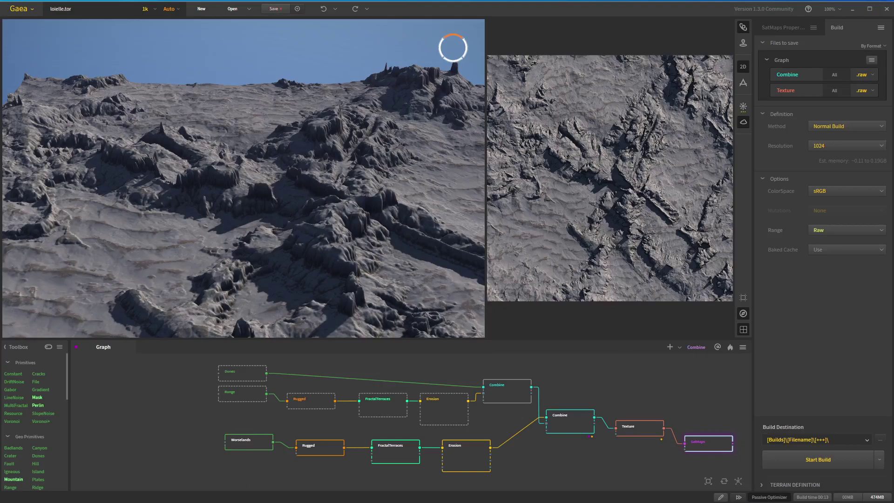
Show the ericb_landscape_white_rocky_mountains reference image in Firefox.
key("alt+Tab")
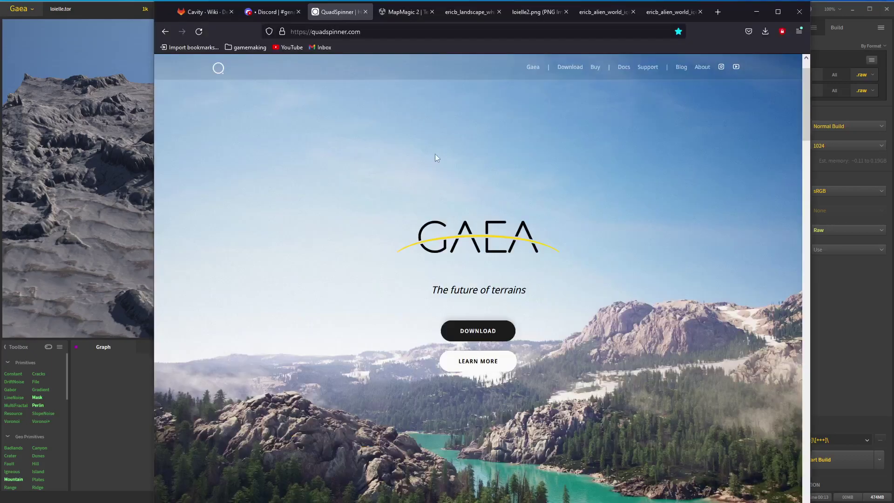
left_click(465, 12)
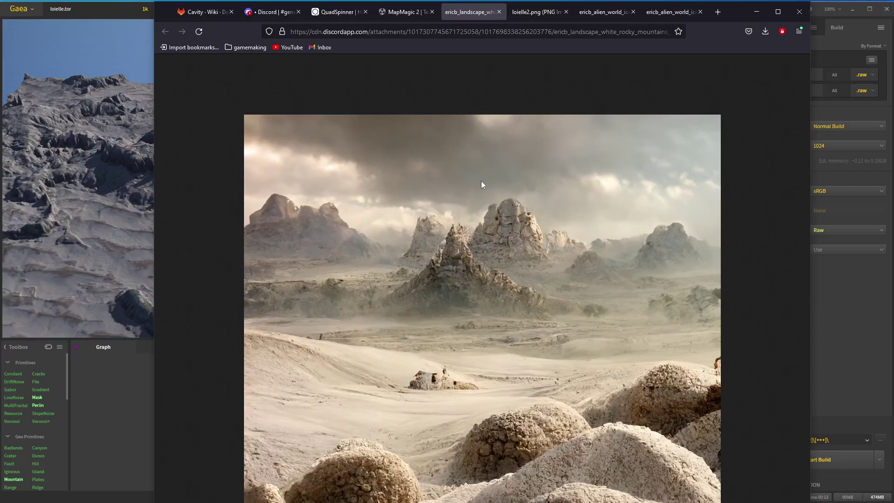
View the loielle2.png reference, then return to the Unity Loielle scene.
left_click(524, 14)
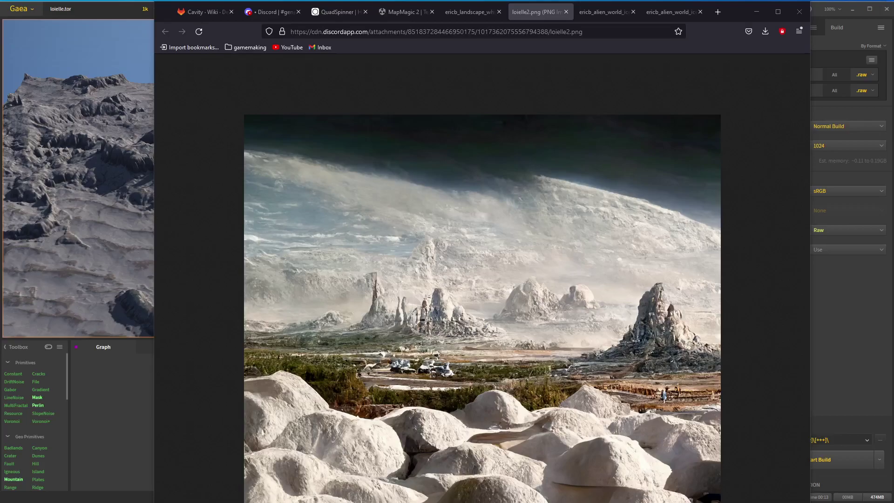
key("alt+Tab")
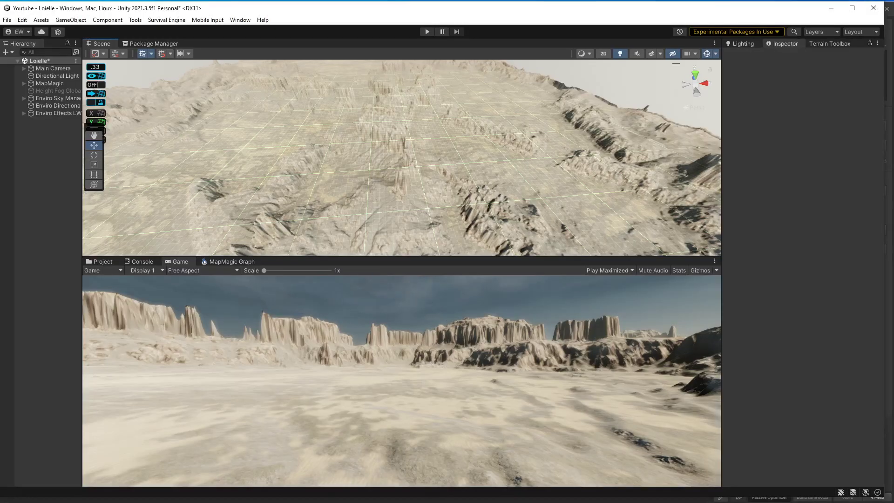
Browse gallery screenshots 3, 4 and 6 on the MapMagic 2 store page.
key("alt+Tab")
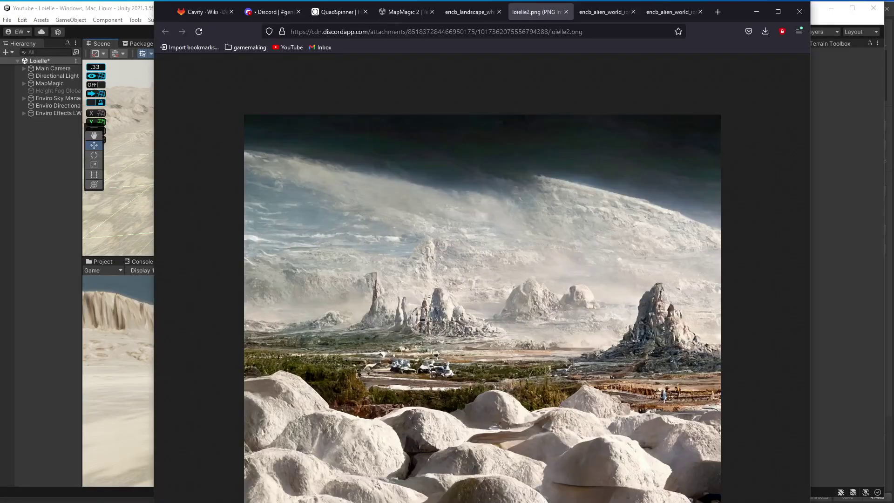
left_click(397, 14)
scroll(464, 357, "down", 3)
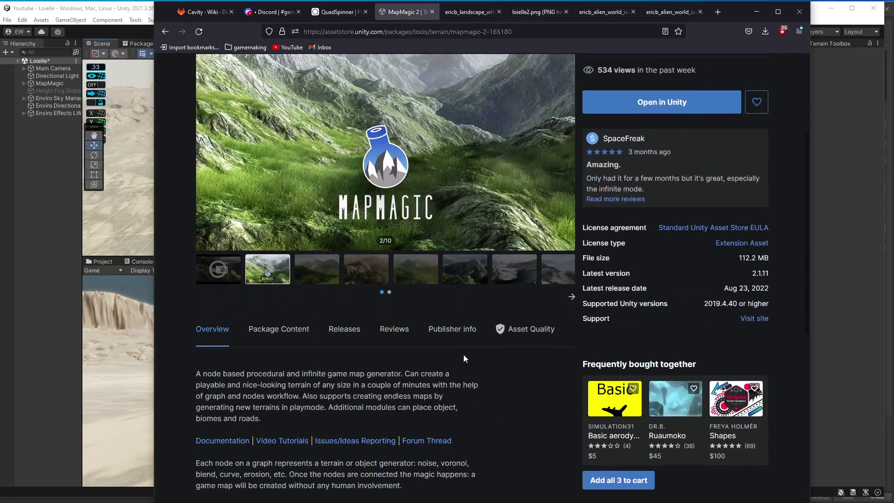
scroll(420, 282, "up", 2)
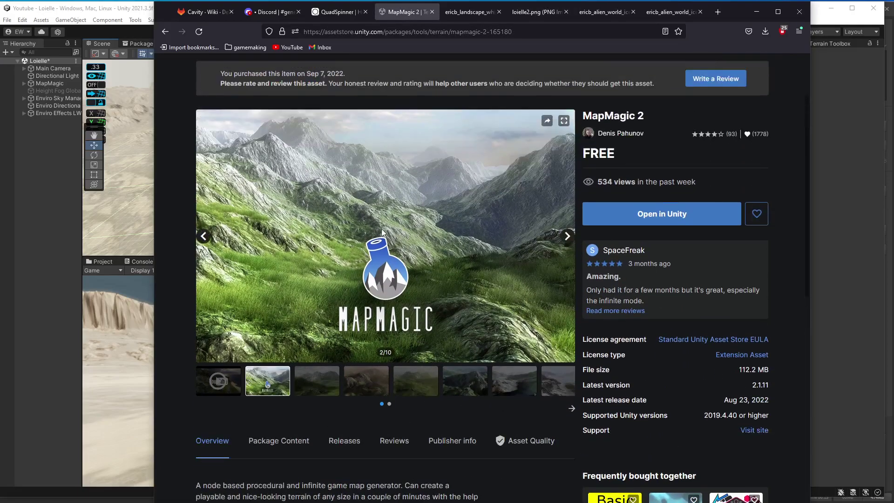
left_click(324, 382)
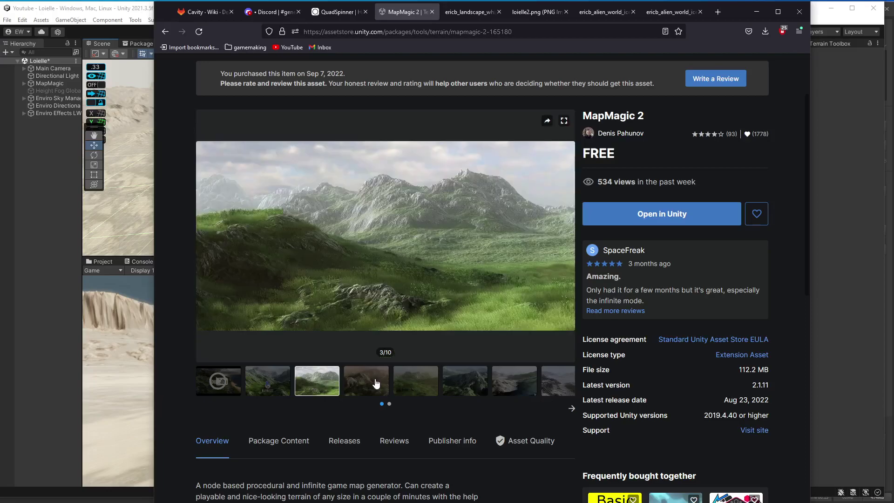
left_click(377, 383)
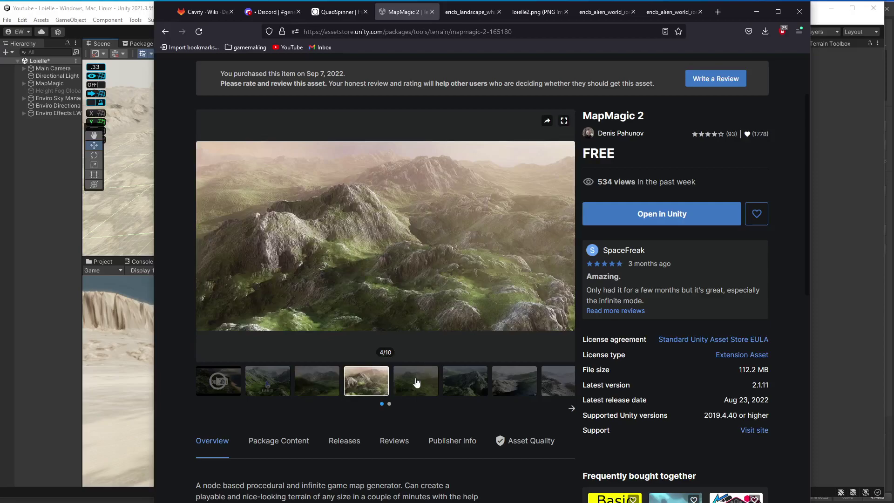
left_click(469, 384)
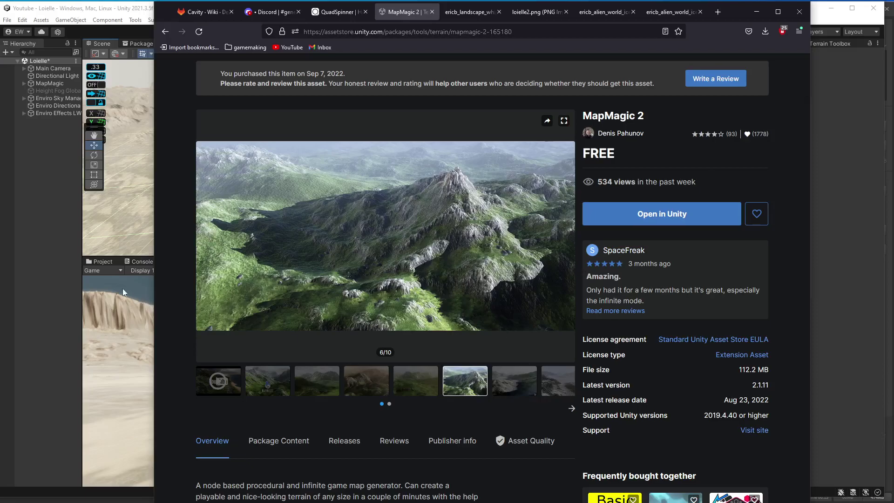
left_click(46, 258)
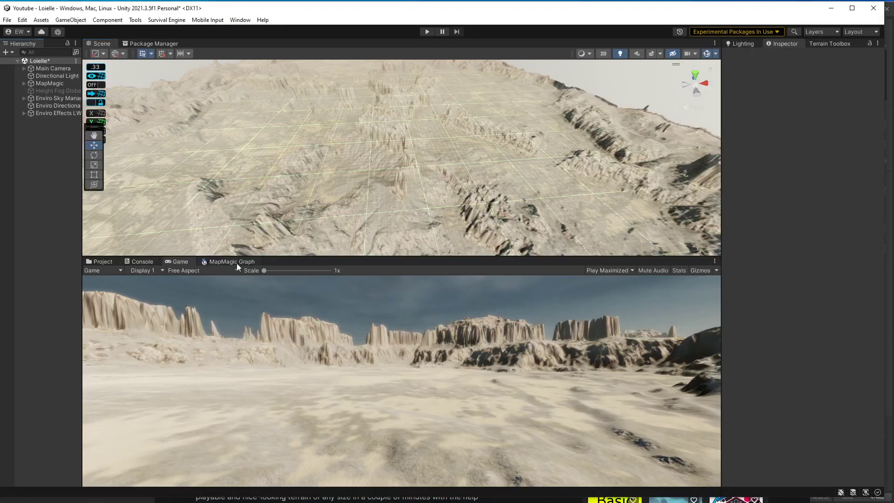
Show the MapMagic Graph with its slope, cavity and selector texturing nodes.
left_click(235, 262)
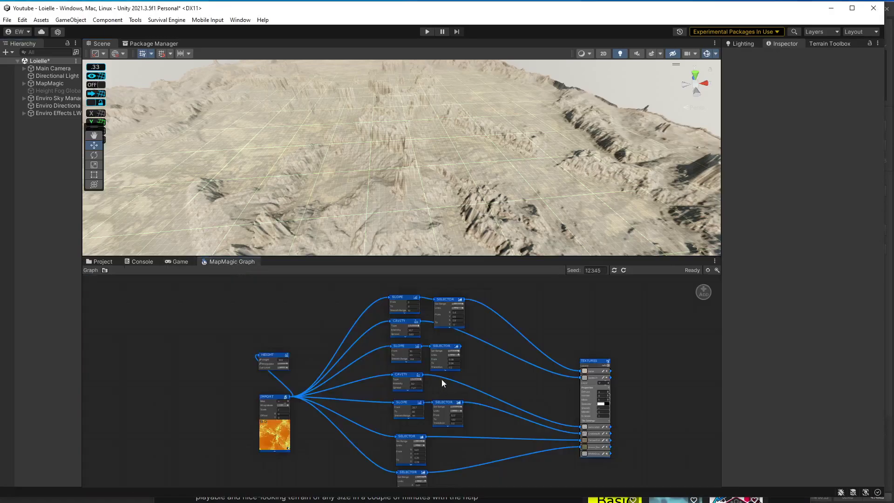
scroll(313, 326, "down", 1)
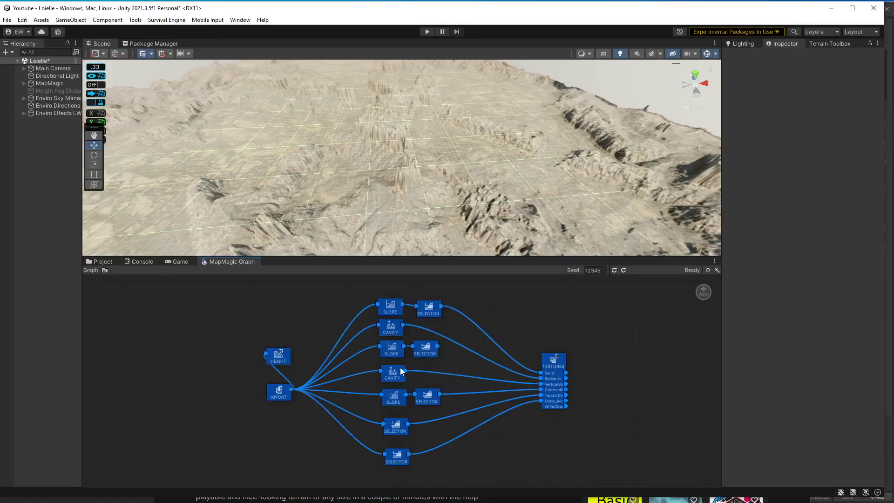
scroll(400, 372, "up", 1)
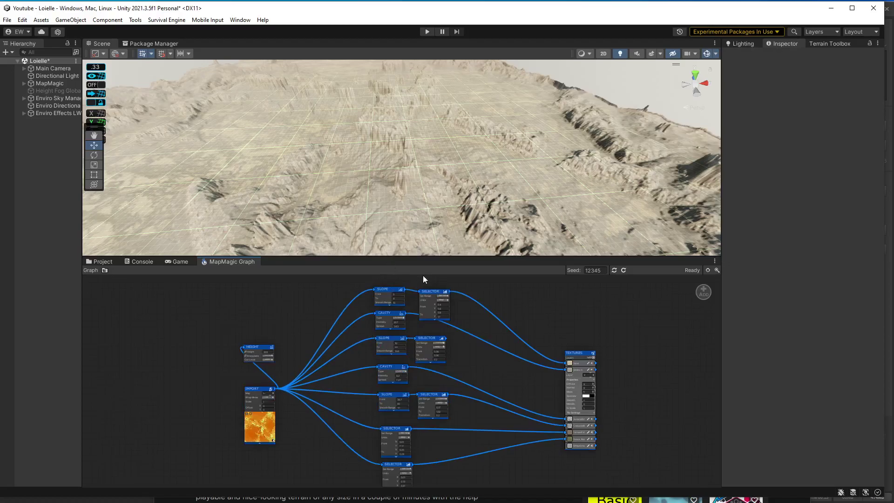
Orbit the Scene camera in close to the cliff faces.
right_click_drag(363, 154, 458, 251)
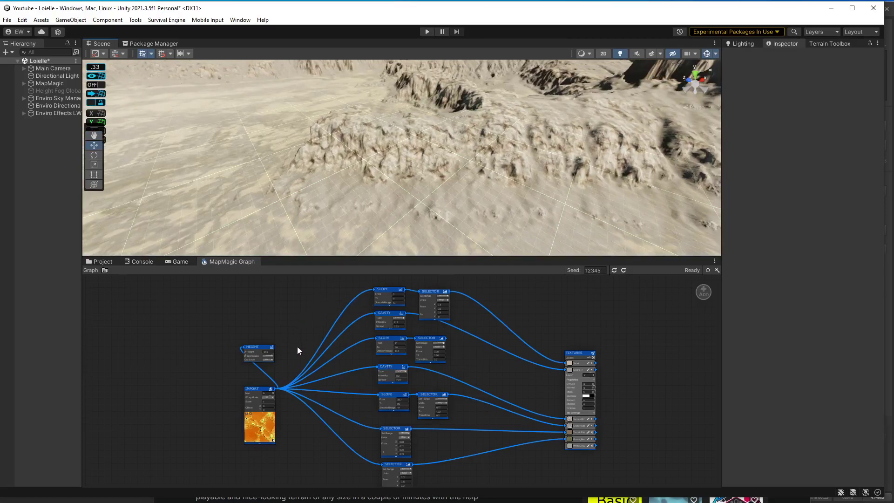
right_click_drag(460, 178, 461, 185)
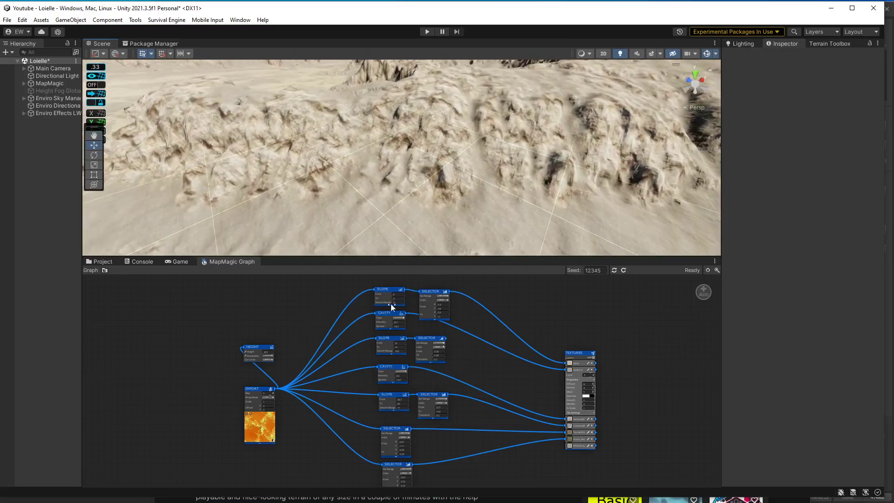
scroll(387, 302, "up", 4)
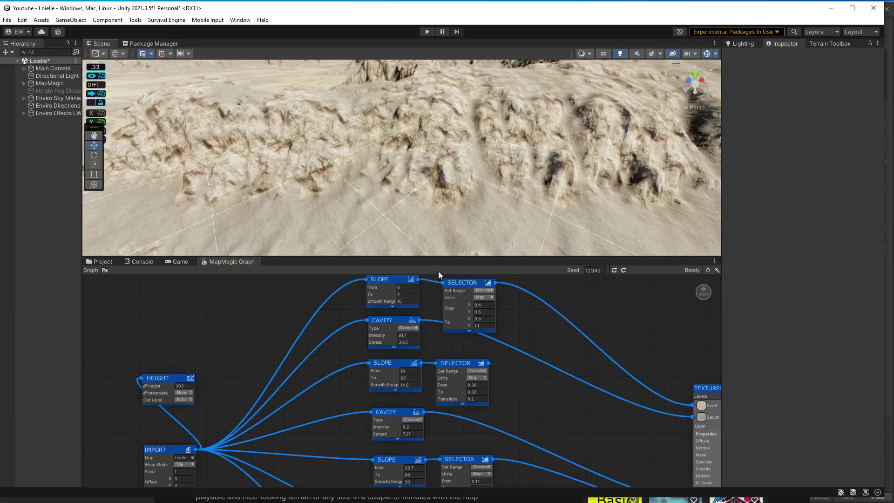
Fly the scene camera across the textured cliff face, then return to the Game view.
right_click_drag(461, 191, 423, 106)
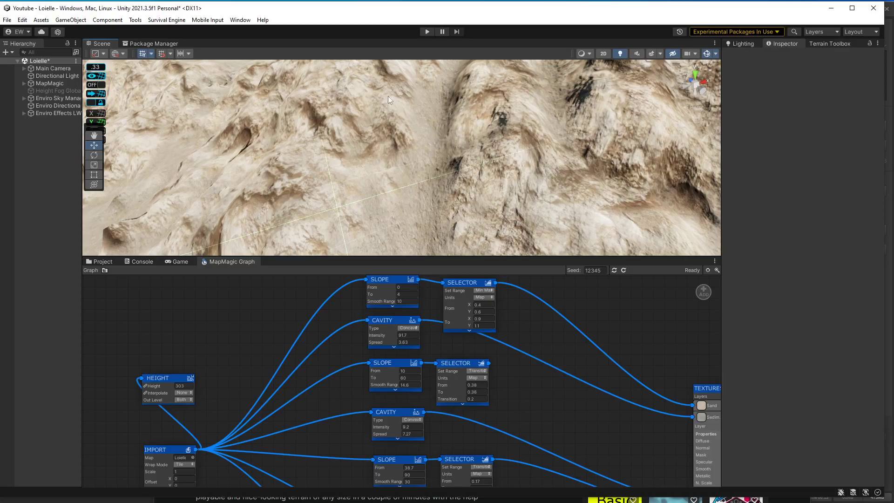
mouse_move(382, 124)
right_mouse_down()
mouse_move(412, 153)
mouse_move(389, 152)
mouse_move(380, 140)
right_mouse_up()
left_click(177, 261)
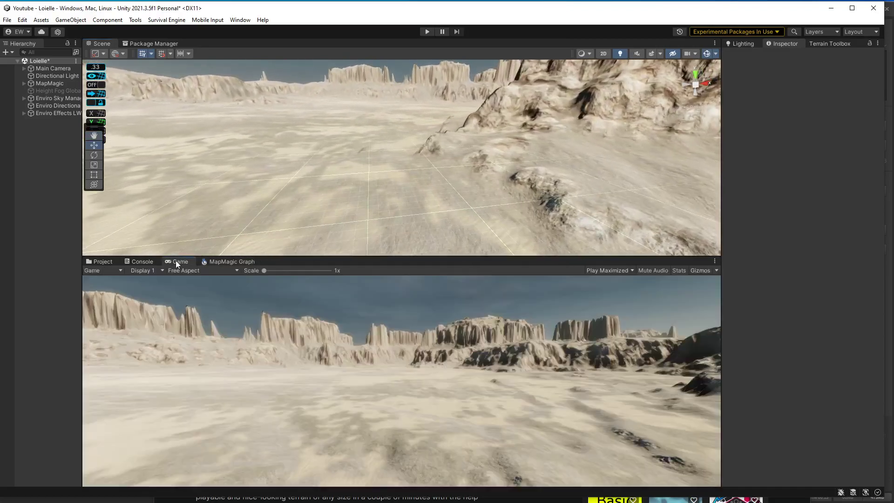
Enter Play mode to begin the desert fly-through.
left_click(427, 30)
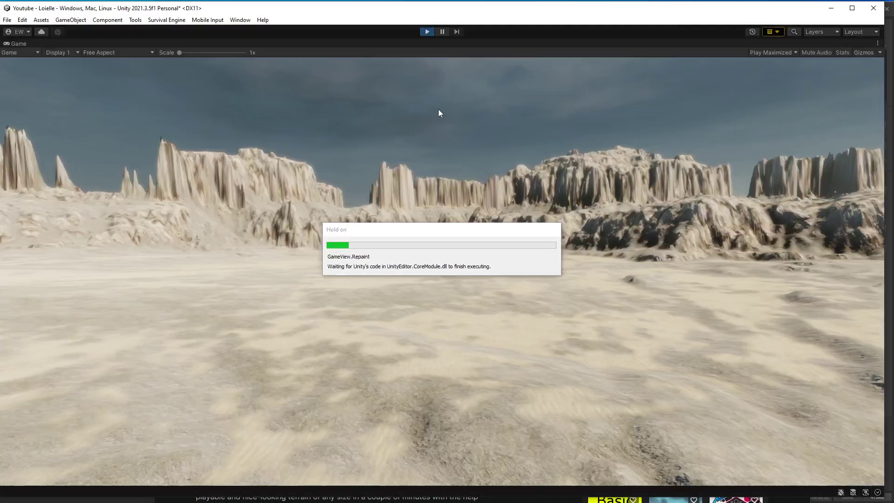
Fly the play-mode camera toward the cliffs and along the rock ridge.
key("w")
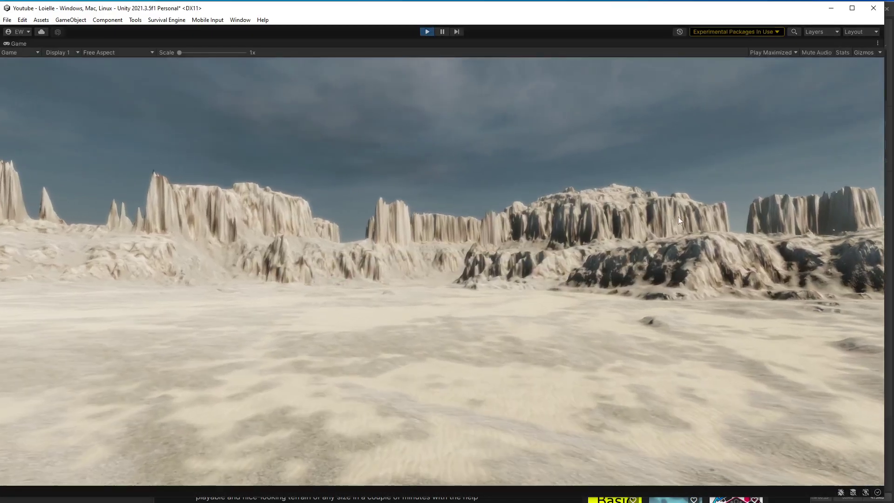
key("w")
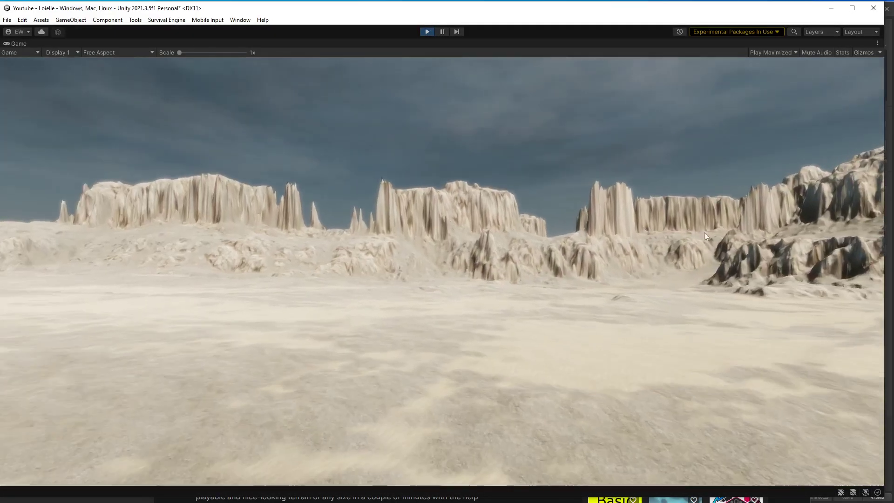
key("w")
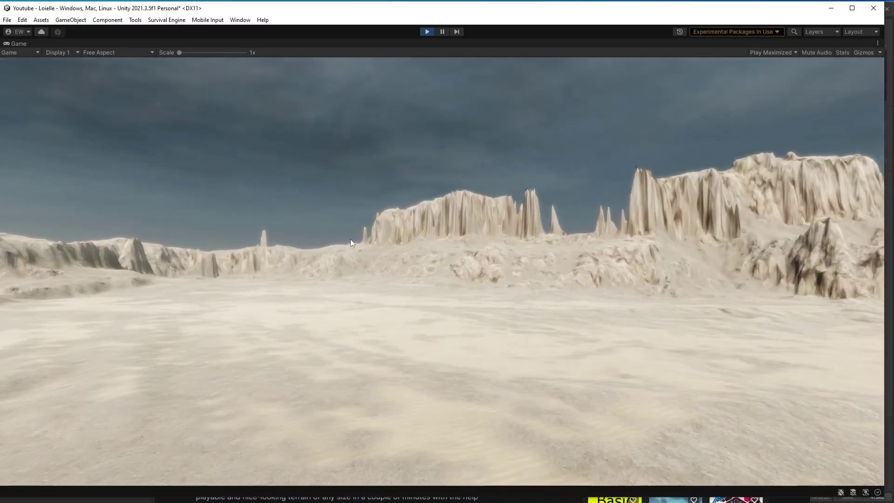
key("w")
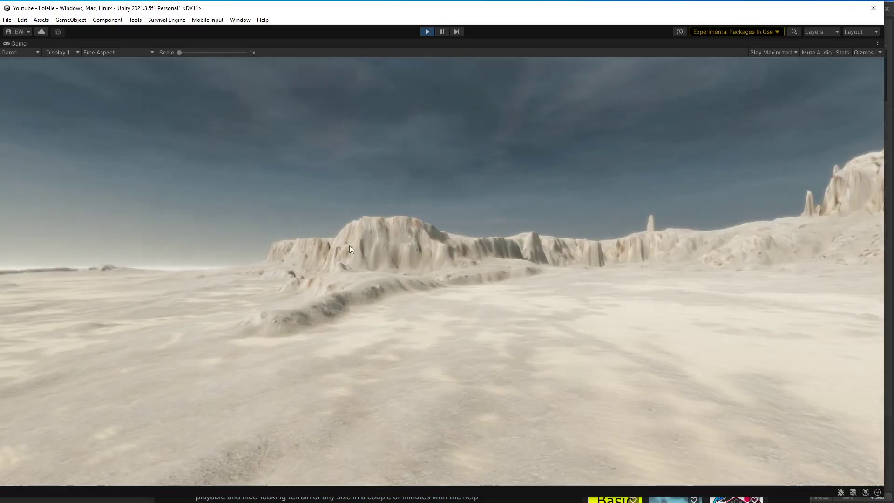
key("w")
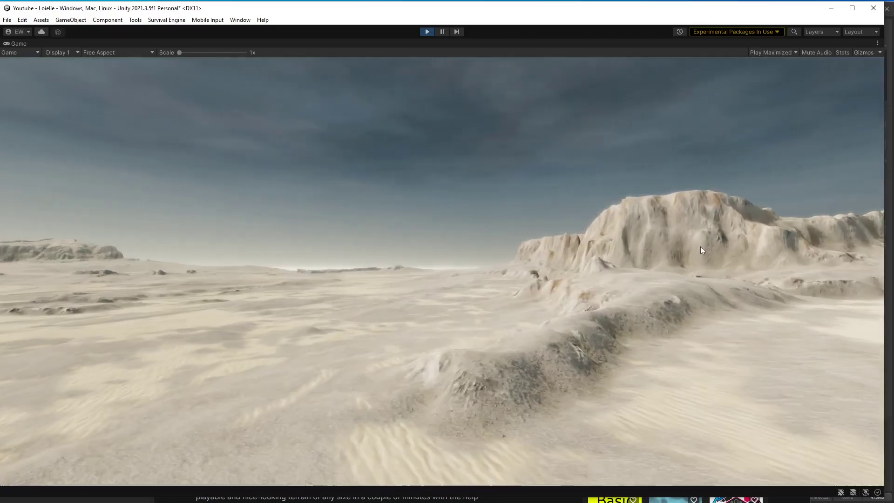
key("w")
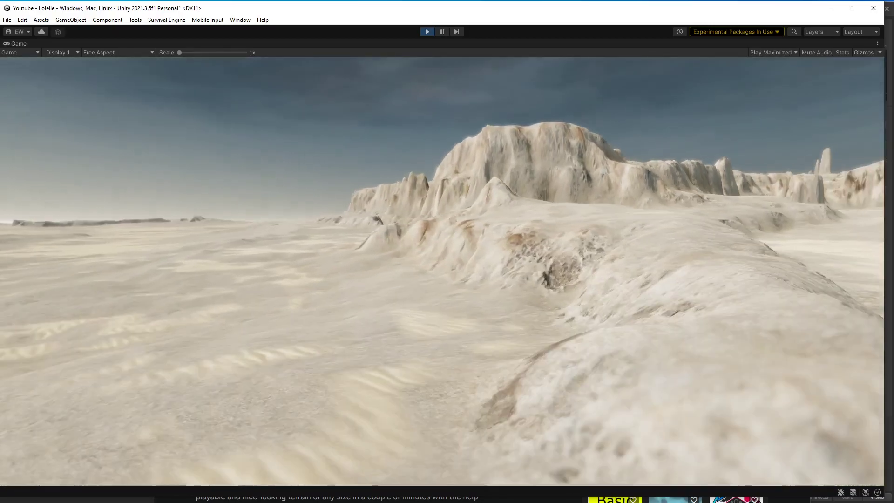
key("w")
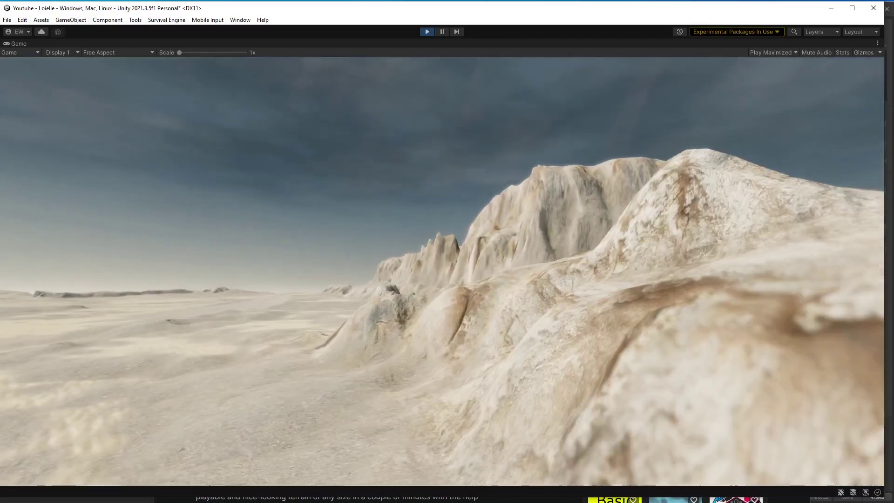
key("w")
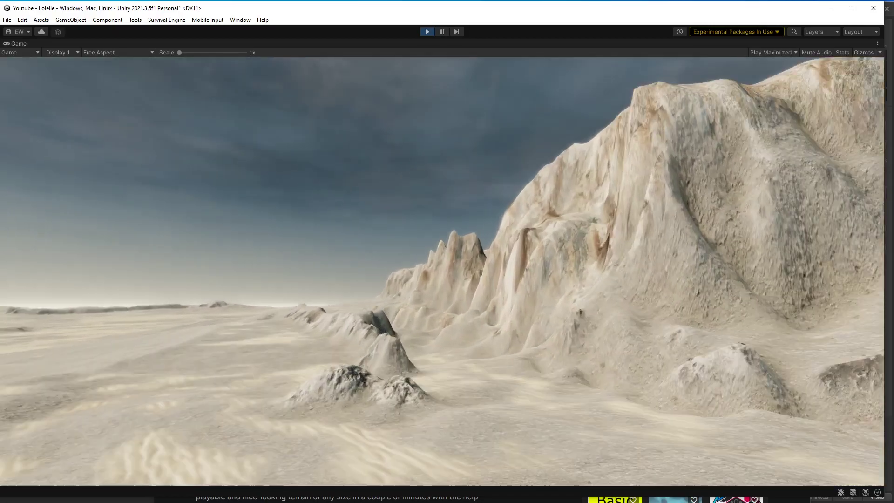
key("w")
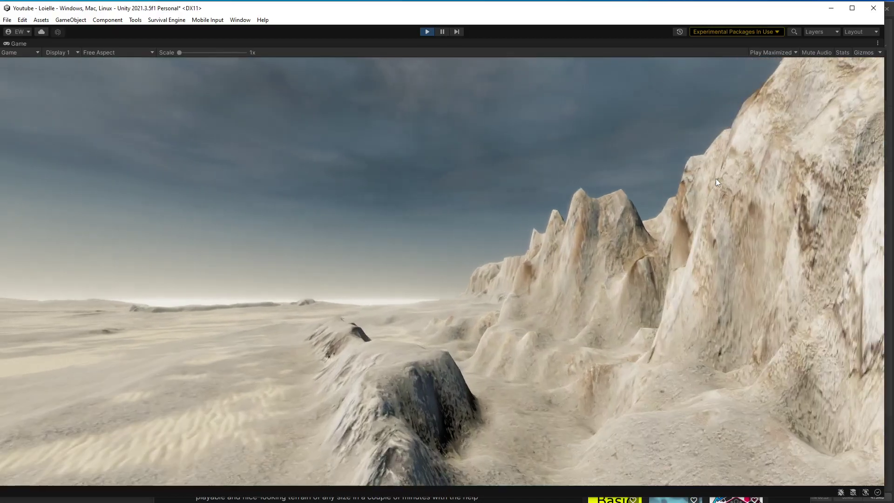
key("w")
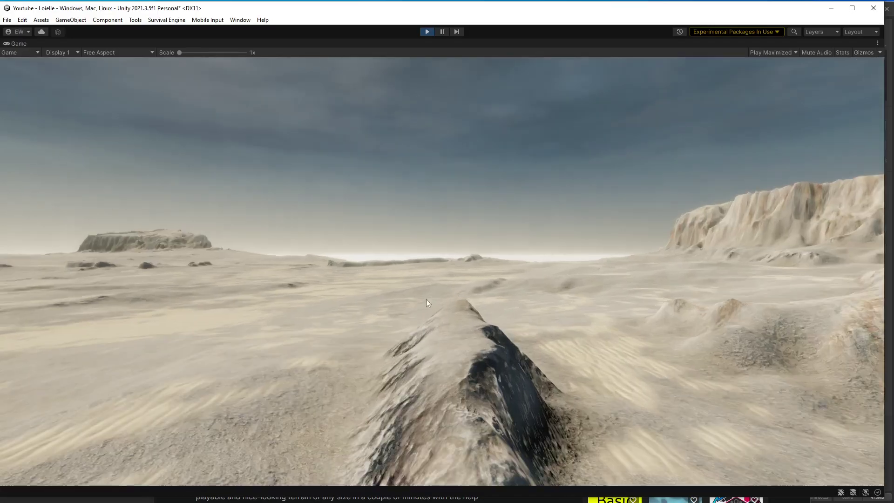
Fly on across the sand toward the rocky butte and mesas.
key("w")
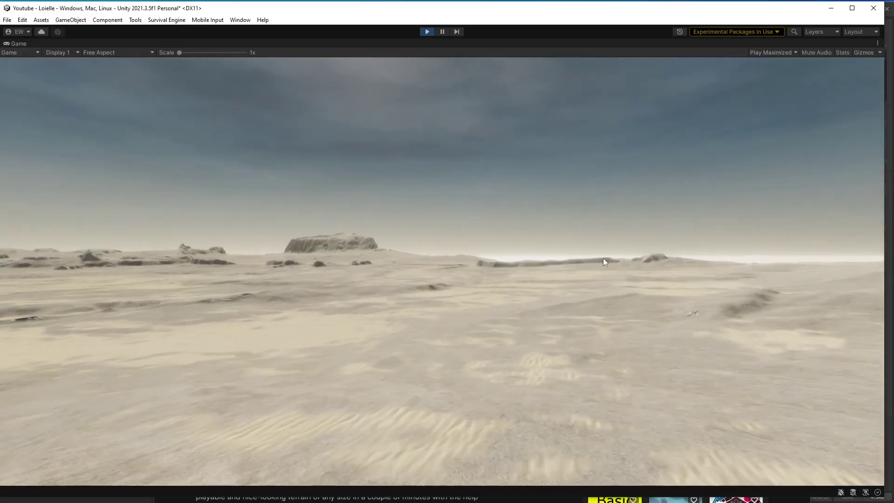
key("w")
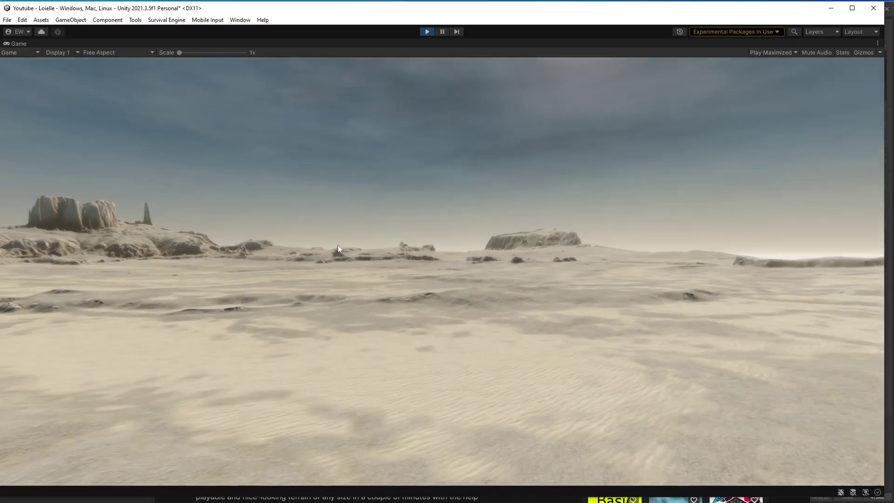
key("w")
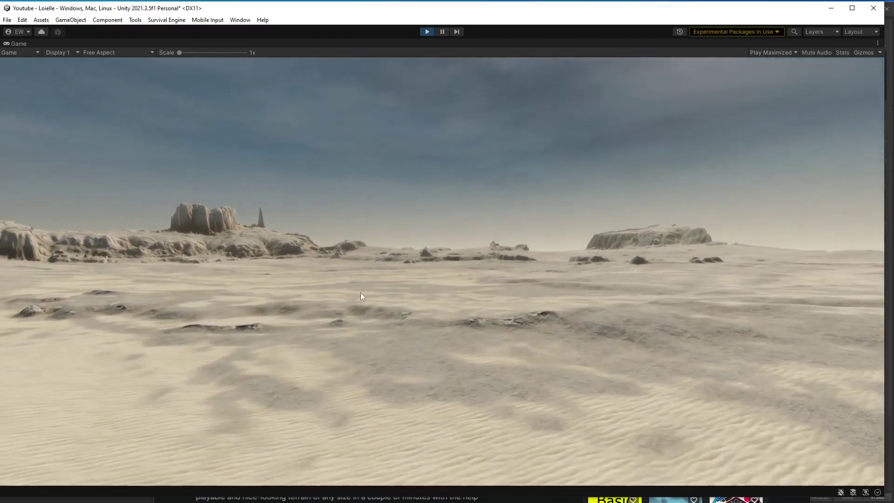
key("w")
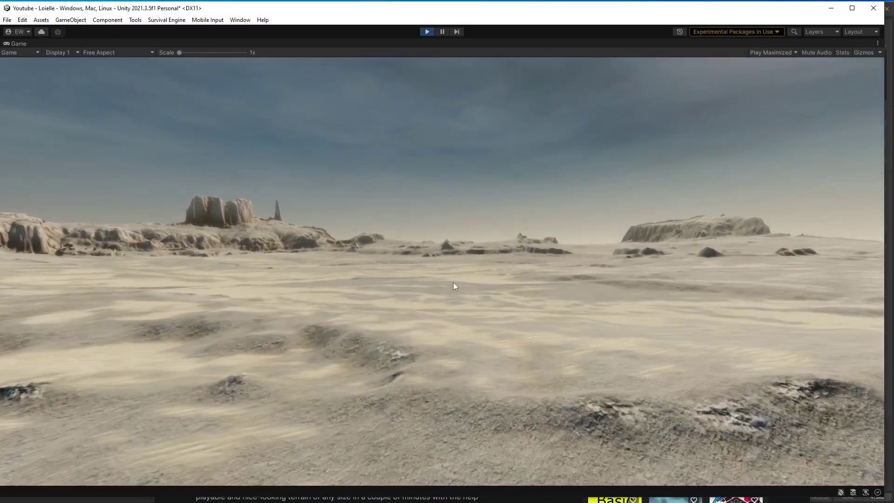
key("w")
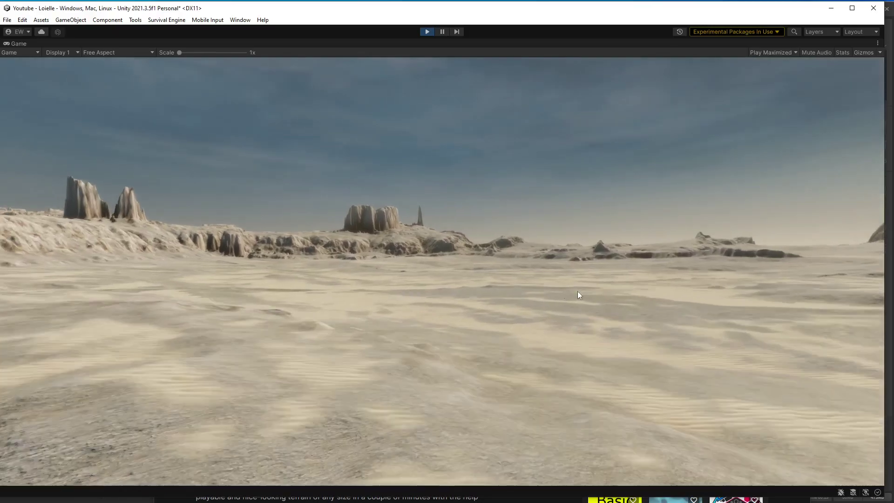
key("w")
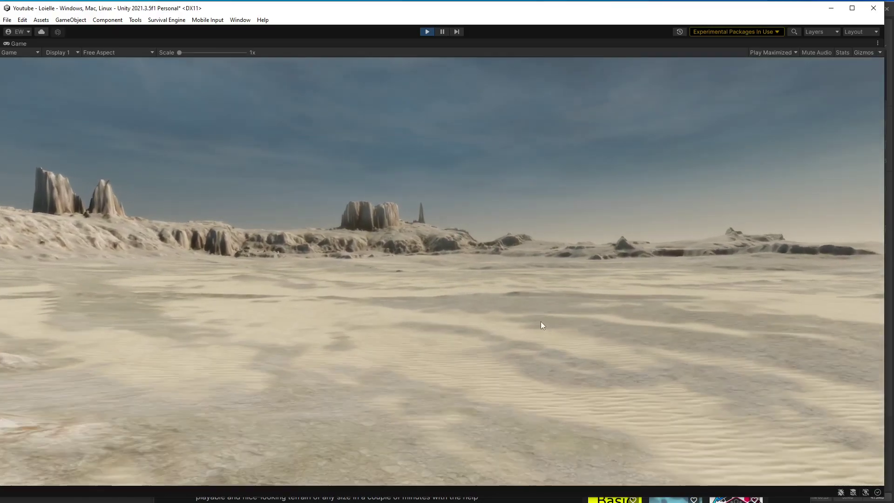
key("w")
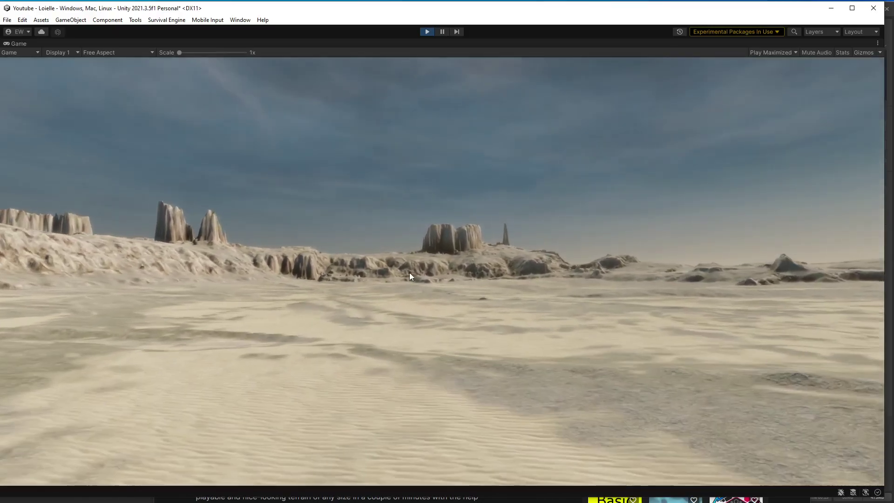
key("w")
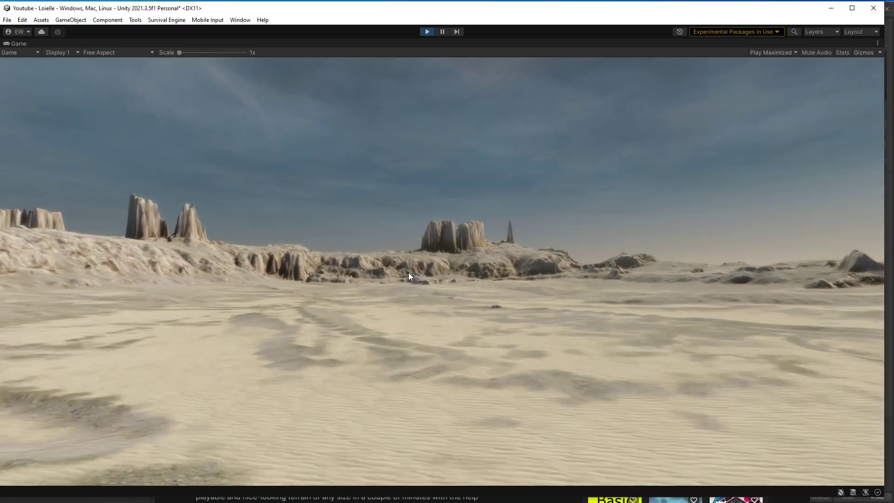
key("w")
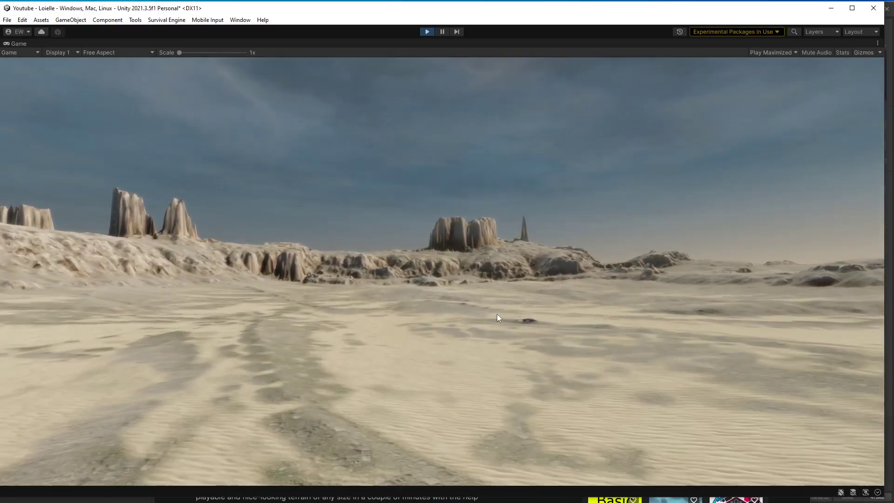
key("w")
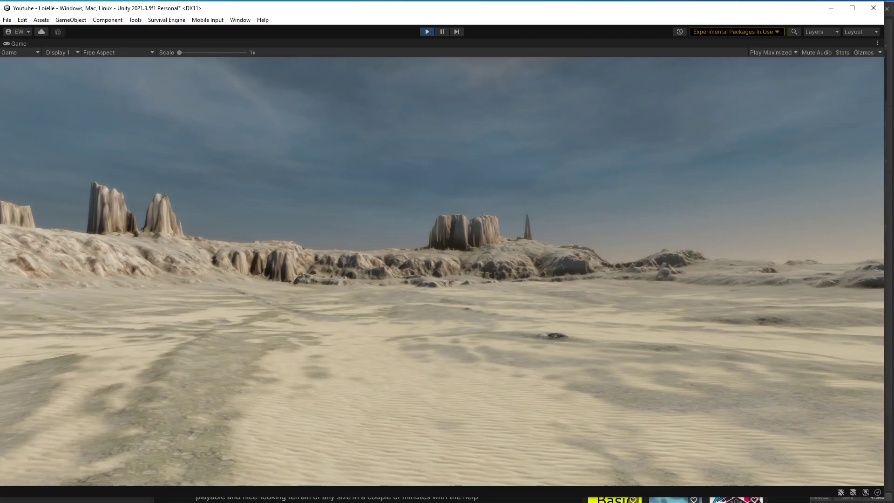
Compare the ice-formations and aurora alien world references, ending on ice formations.
key("alt+Tab")
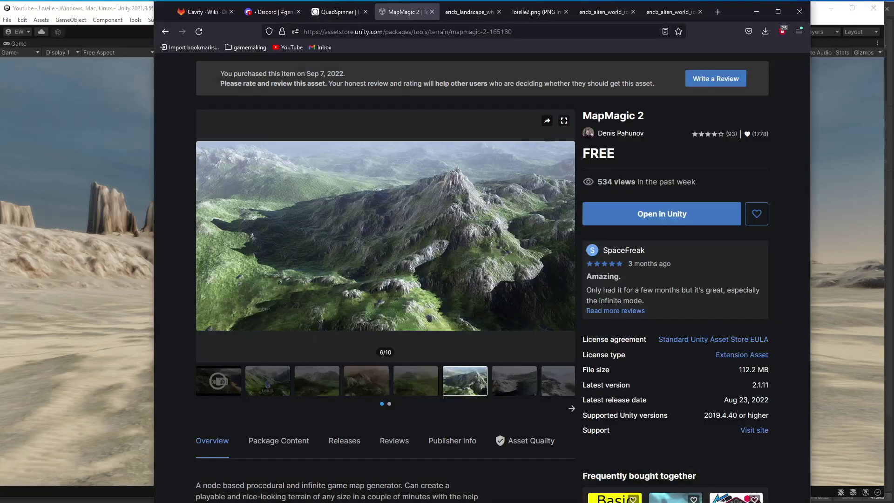
left_click(601, 19)
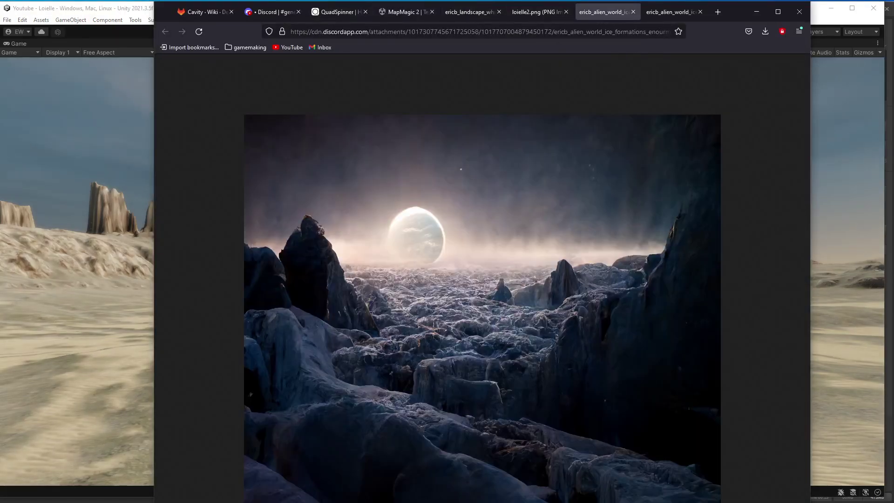
left_click(664, 16)
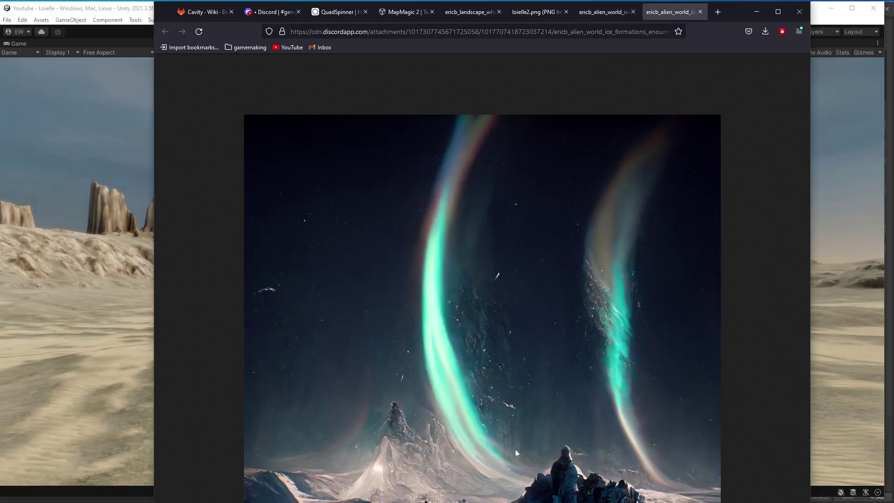
left_click(615, 13)
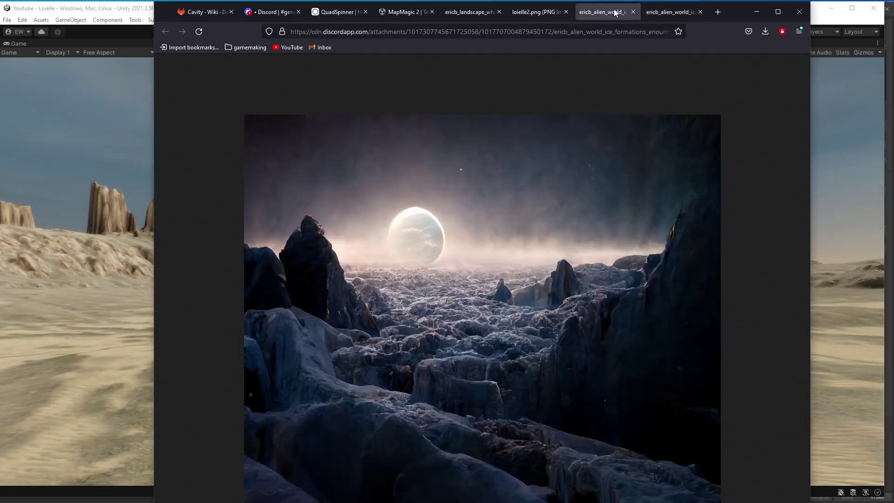